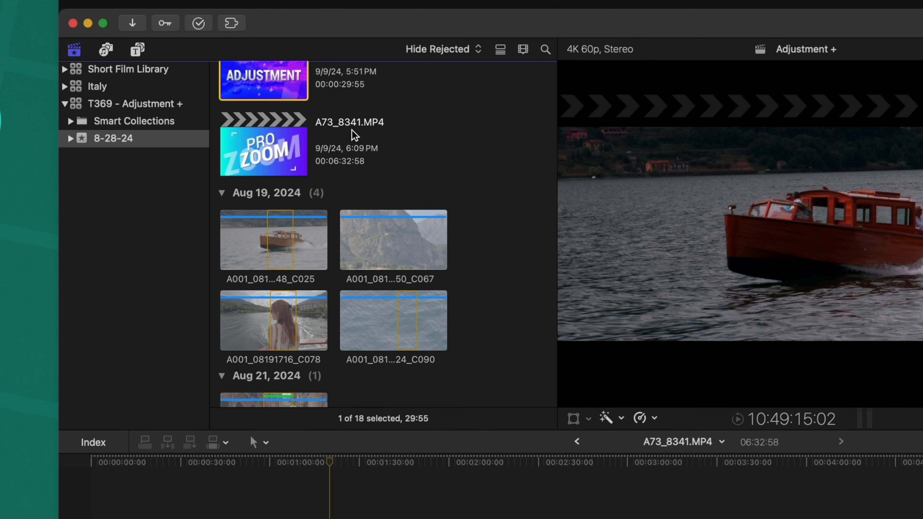
Select the Italy library and expand it and its 8-25-24 event down to the keyword collections.
click(71, 90)
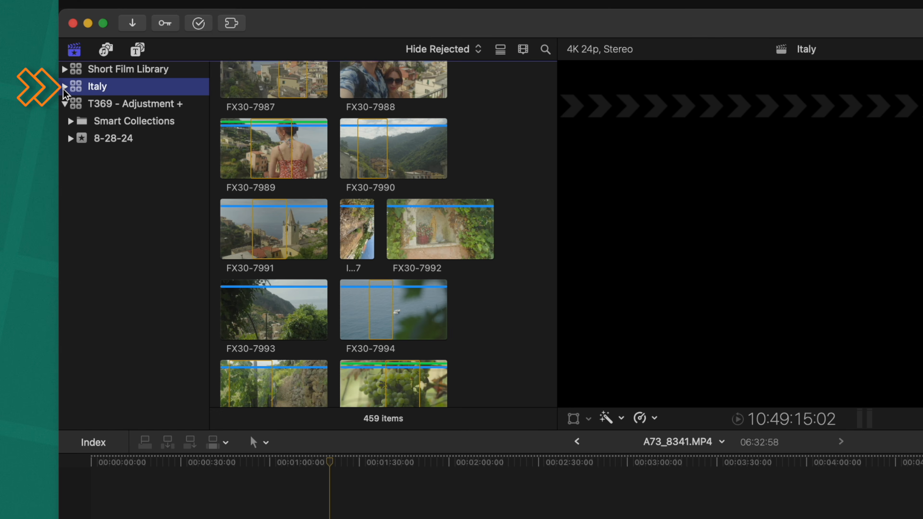
click(258, 226)
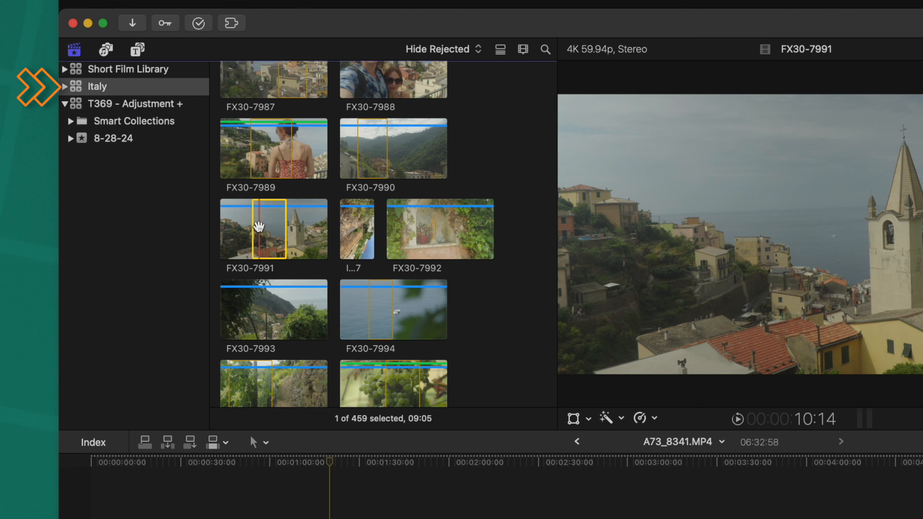
click(65, 87)
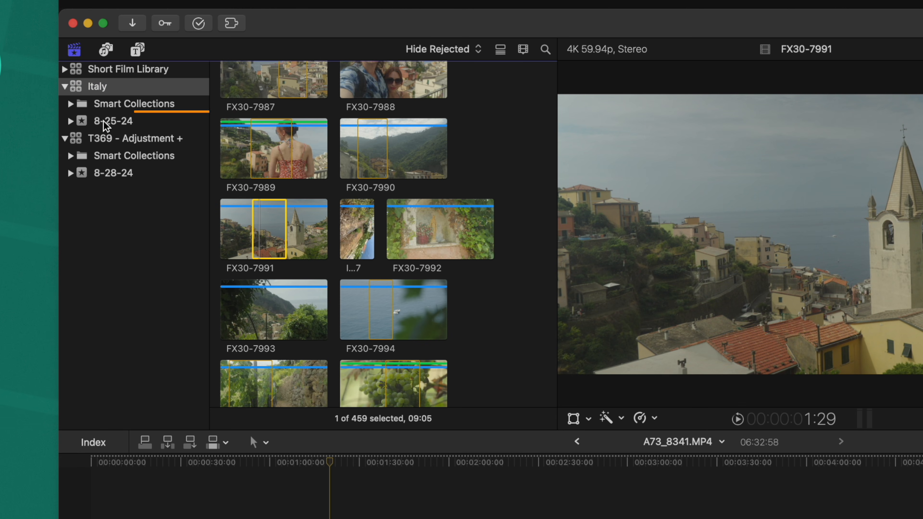
click(86, 122)
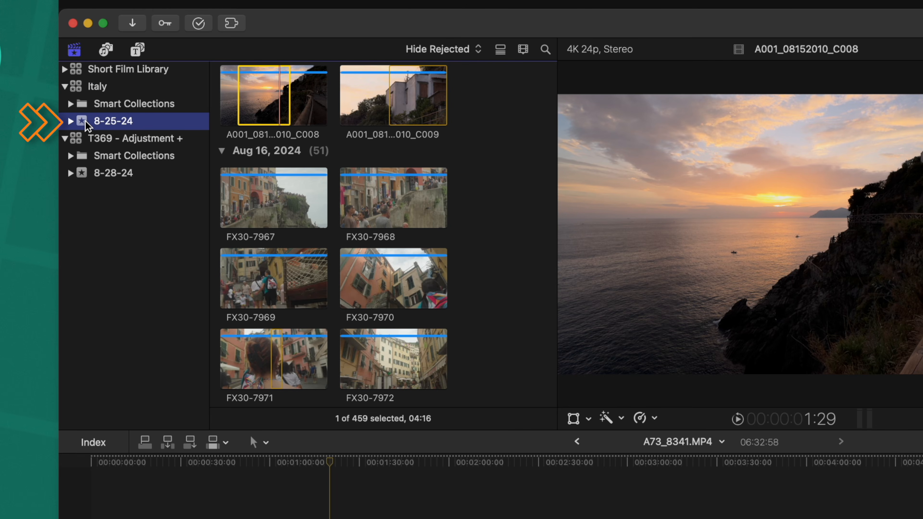
click(71, 122)
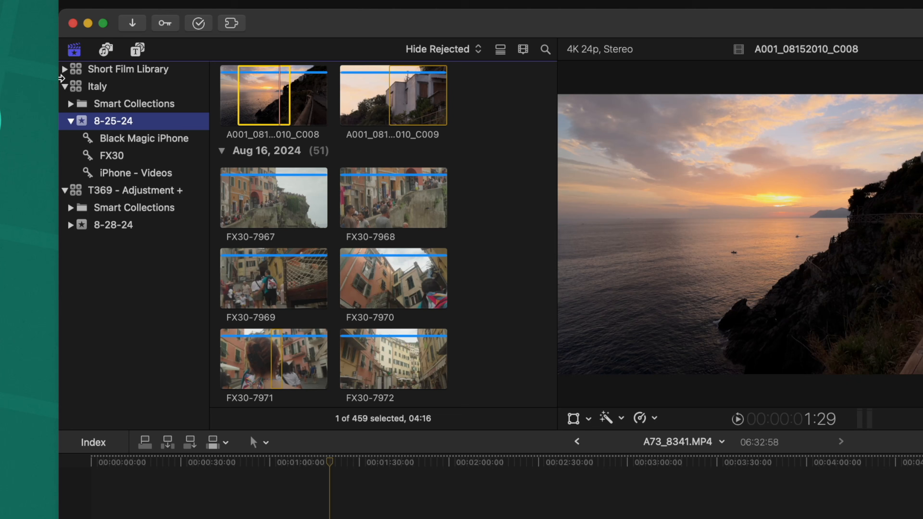
Browse the Black Magic iPhone, FX30 and iPhone - Videos keyword collections, then return to the whole 8-25-24 event.
click(150, 142)
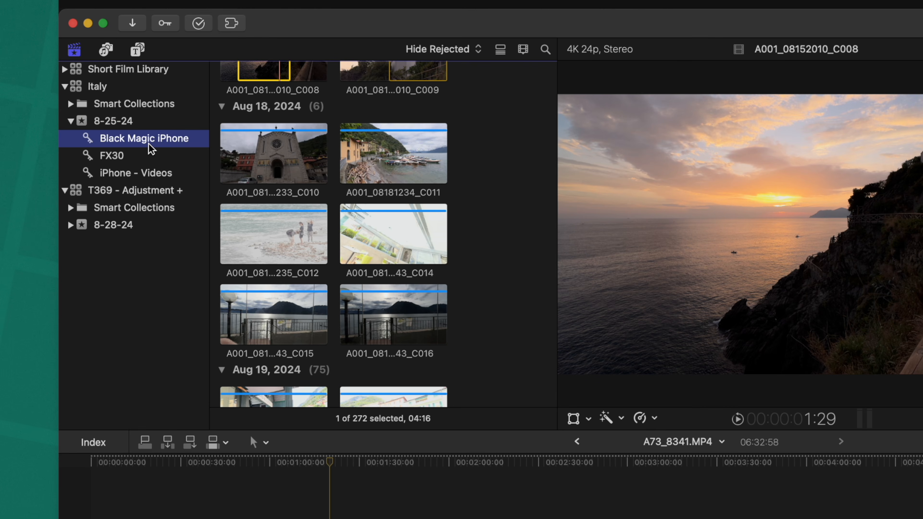
click(145, 156)
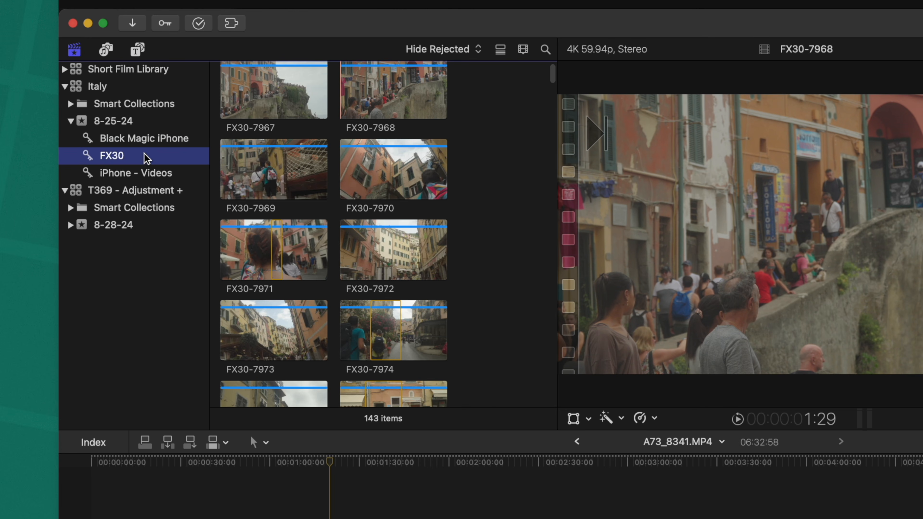
click(137, 170)
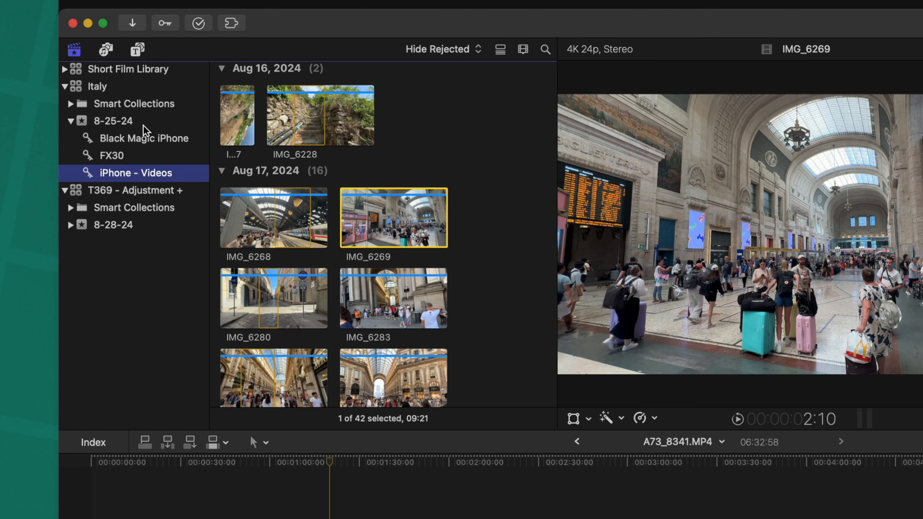
click(143, 123)
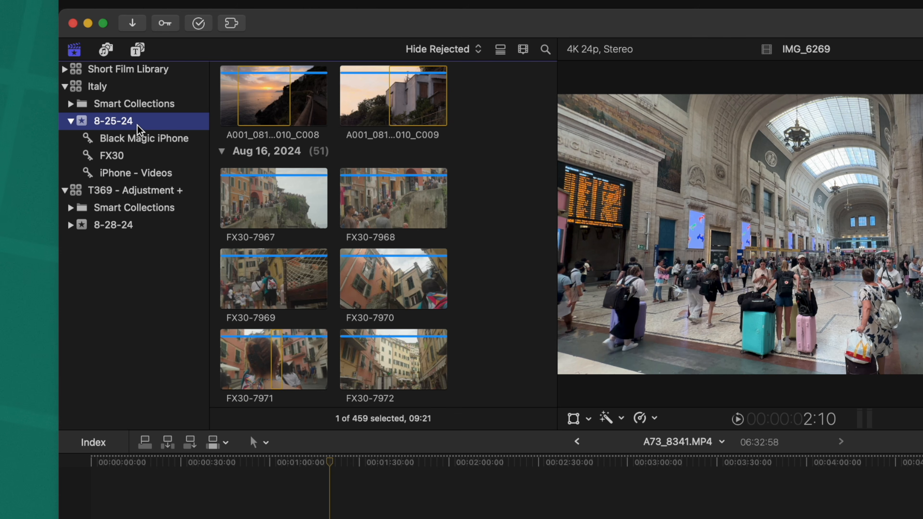
right_click(117, 123)
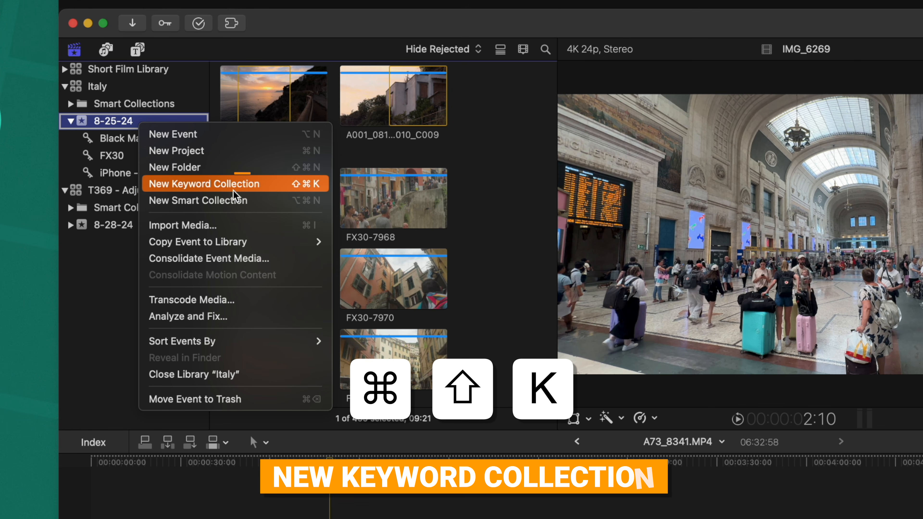
click(412, 188)
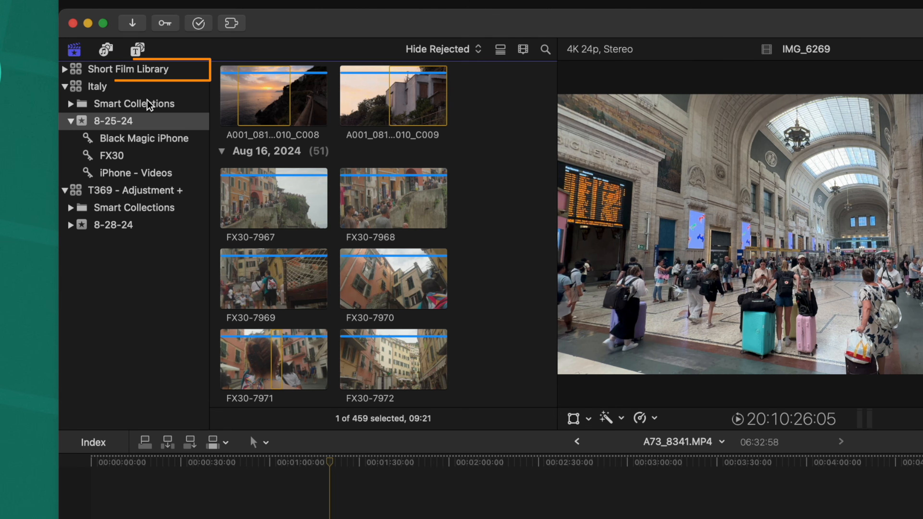
Look through all the projects and clips contained in the Short Film Library.
click(79, 70)
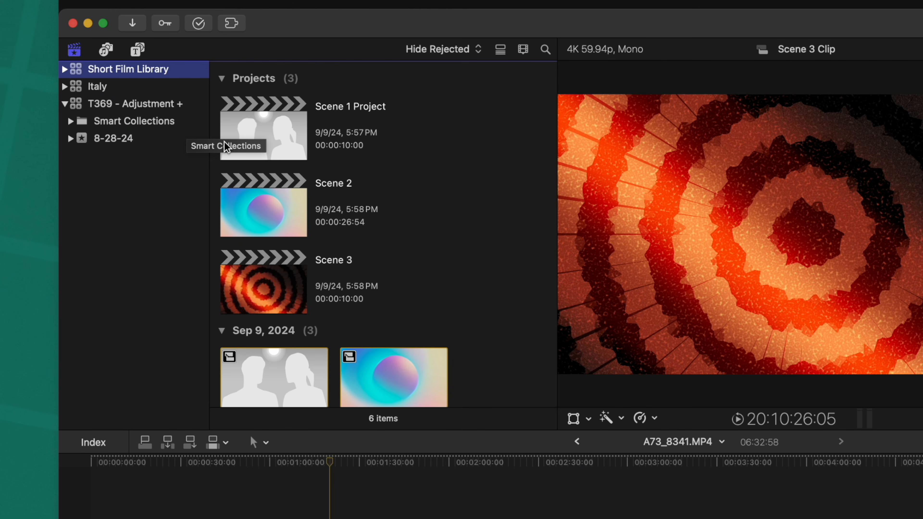
scroll(321, 247, down, 3)
scroll(321, 238, up, 3)
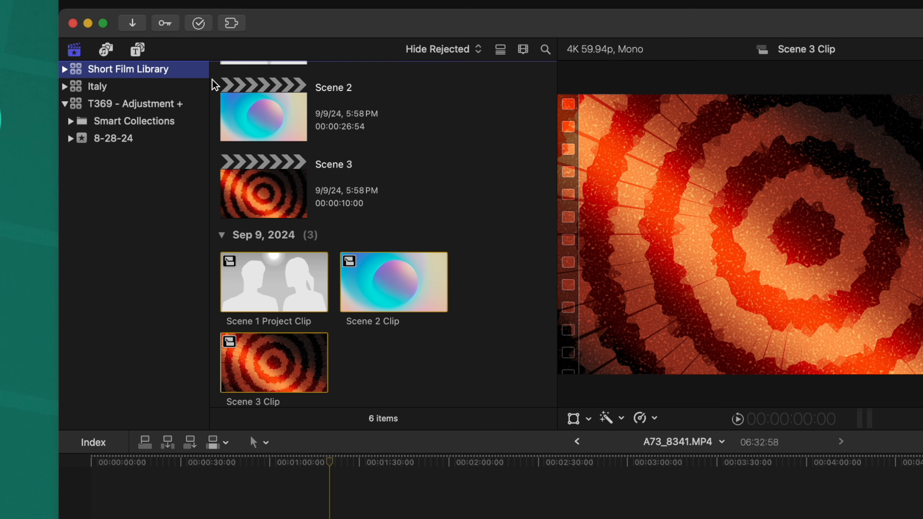
scroll(298, 160, up, 3)
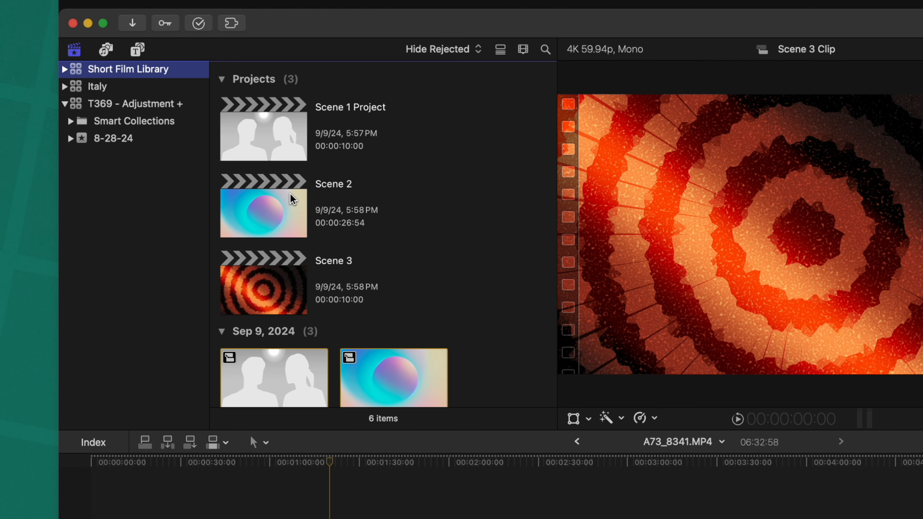
scroll(342, 276, down, 3)
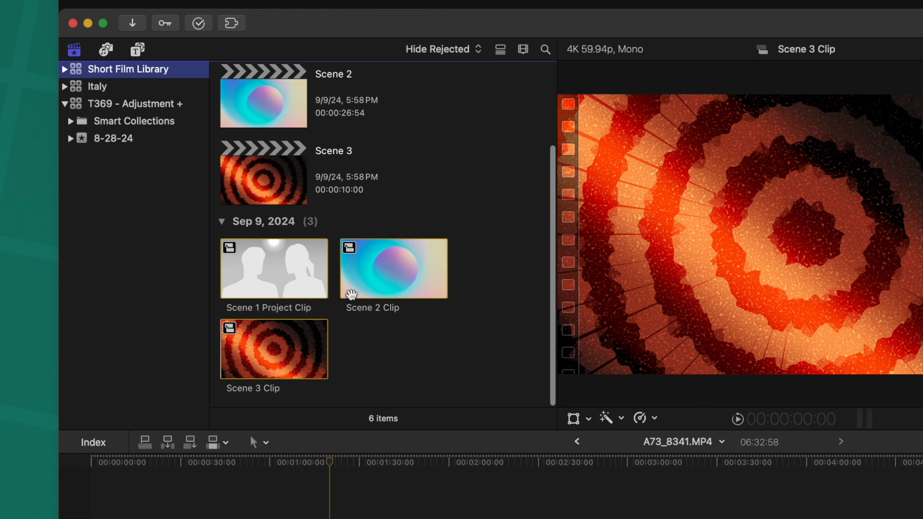
click(341, 297)
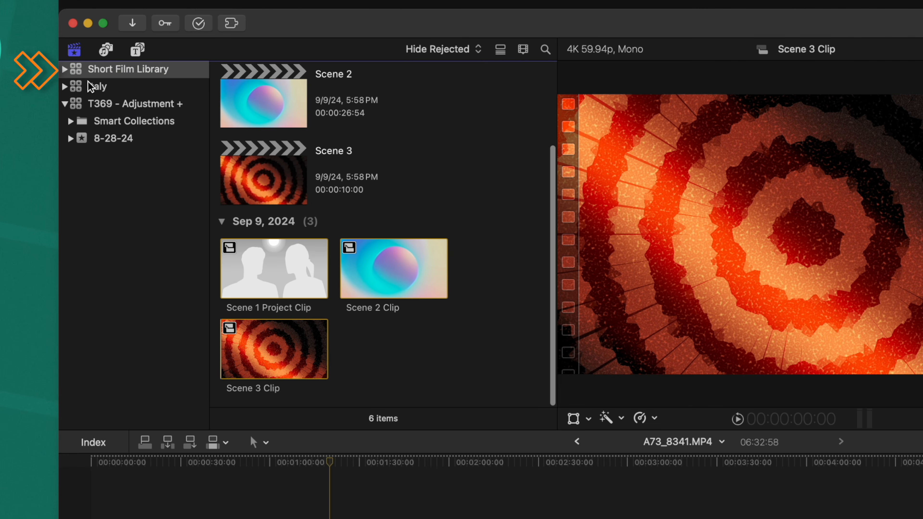
Expand the Short Film Library and view the contents of its Scene 1, Scene 2 and Scene 3 events.
click(66, 69)
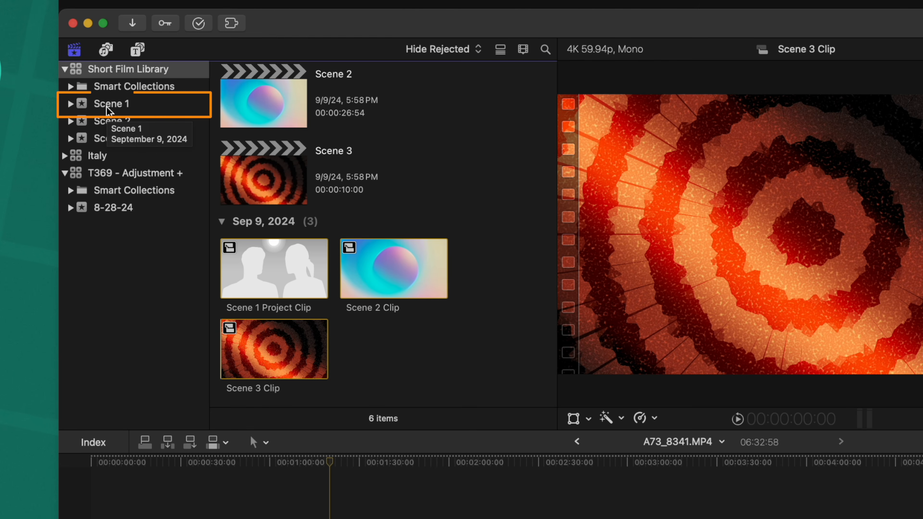
click(106, 106)
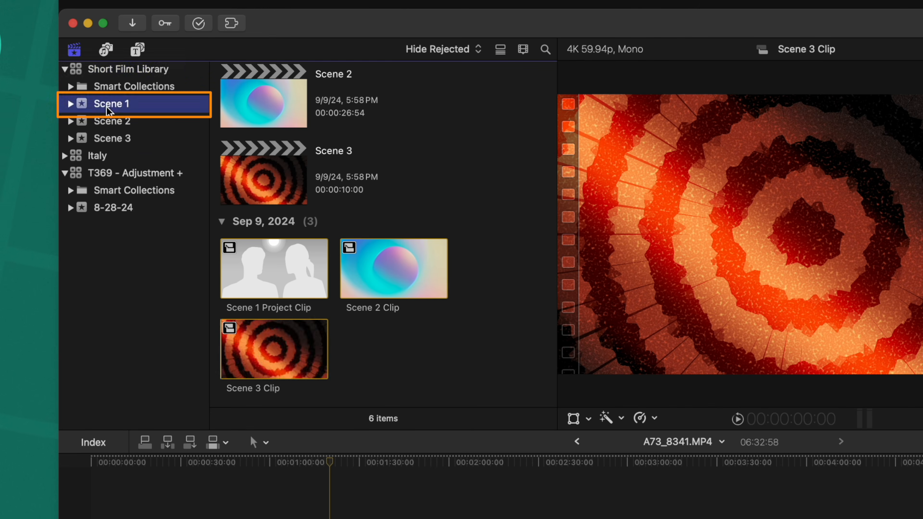
click(294, 241)
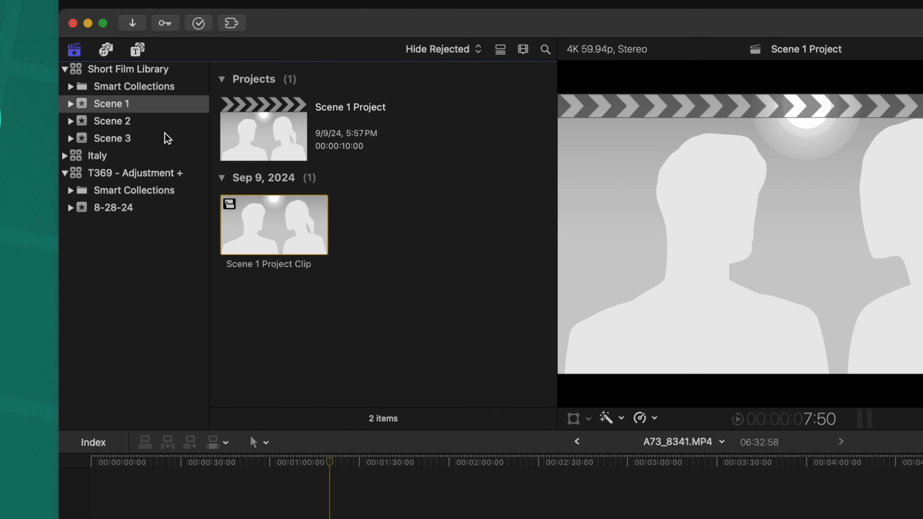
click(128, 123)
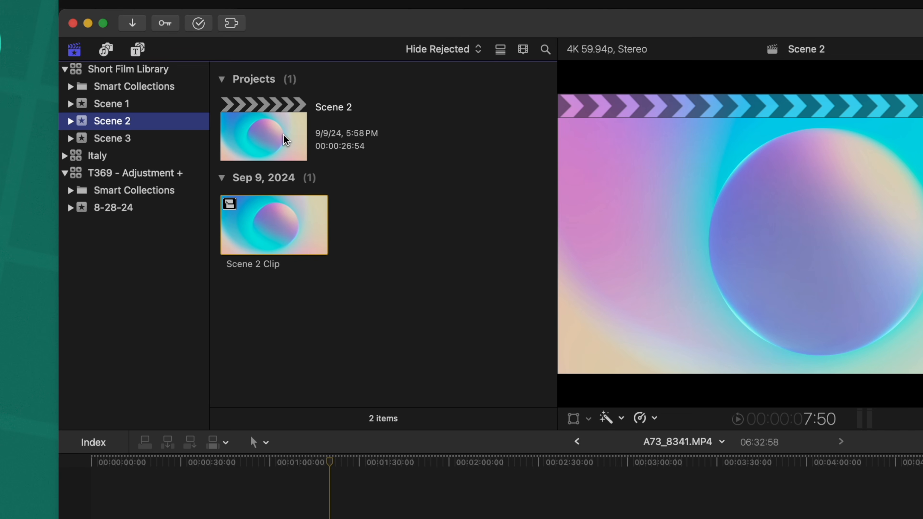
click(142, 139)
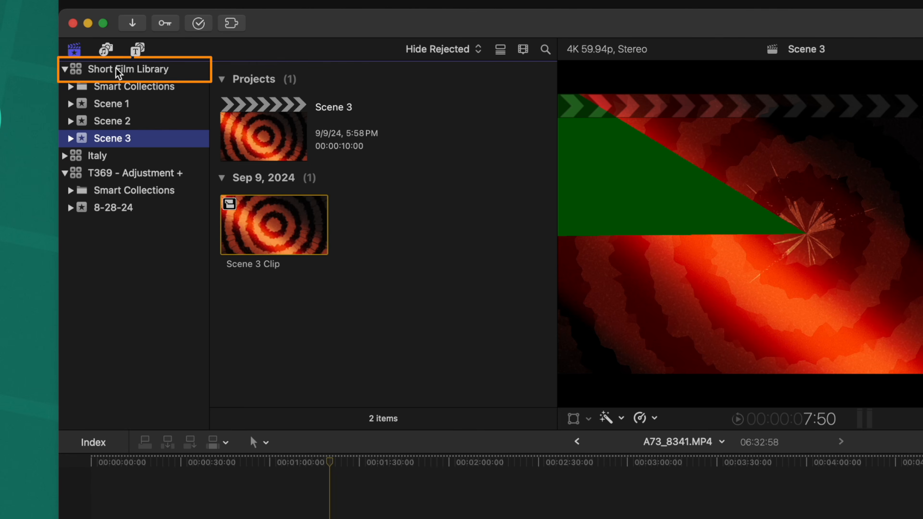
Move Scene 1 Project Clip from the Short Film Library's full clip list into the Scene 3 event and open that event.
click(115, 68)
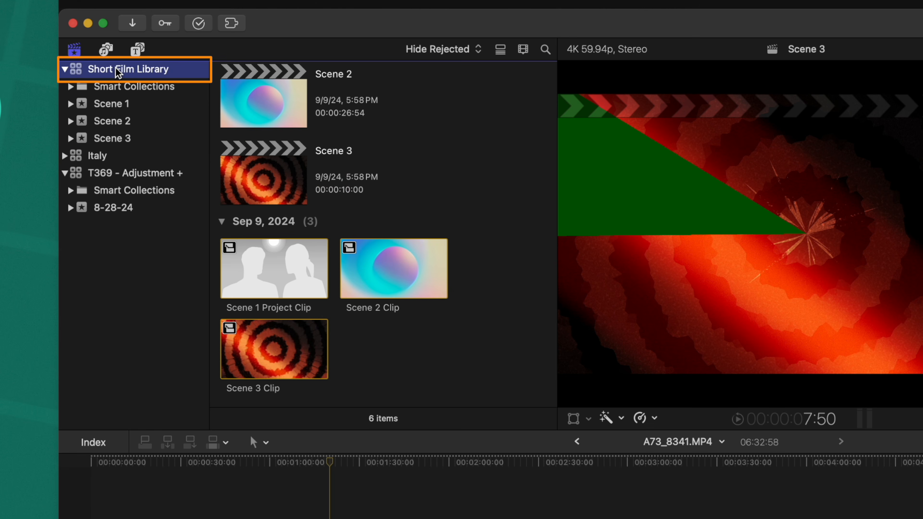
click(273, 262)
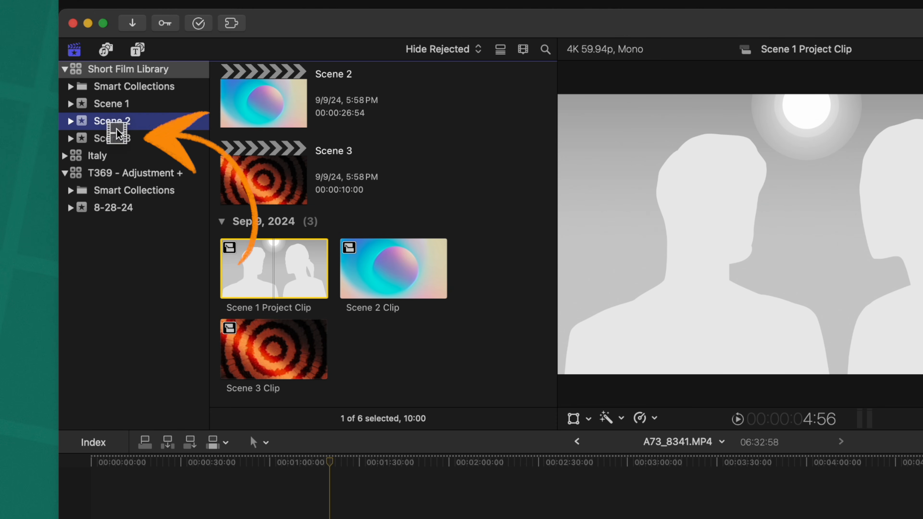
drag(116, 129, 118, 134)
click(119, 136)
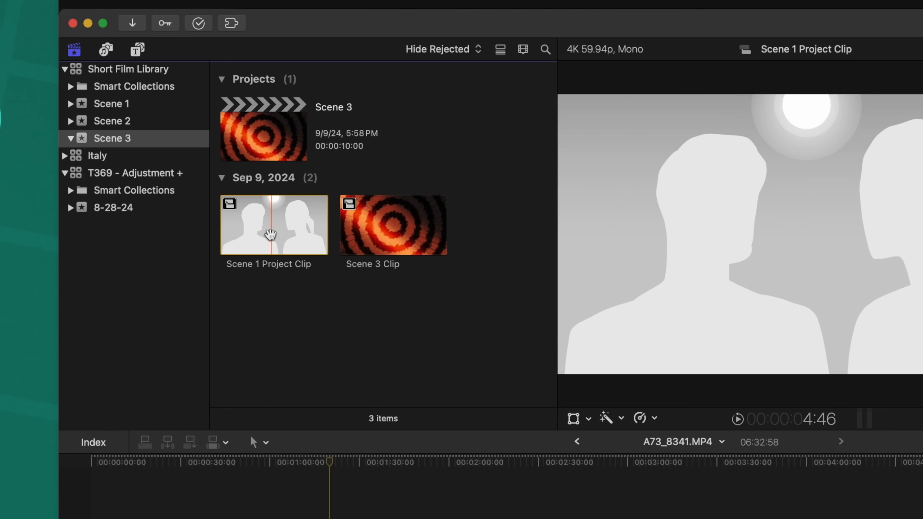
Create a keyword collection named A Cam in the Scene 3 event.
right_click(121, 141)
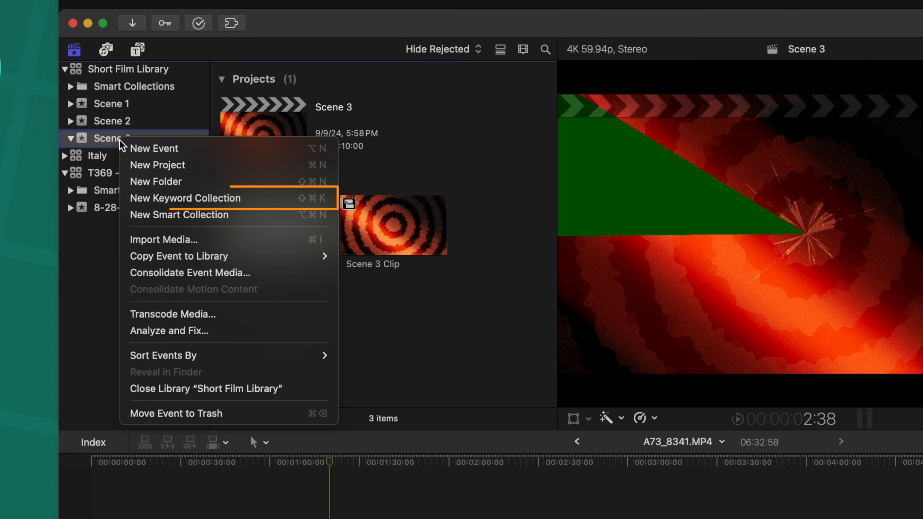
click(177, 192)
text(A)
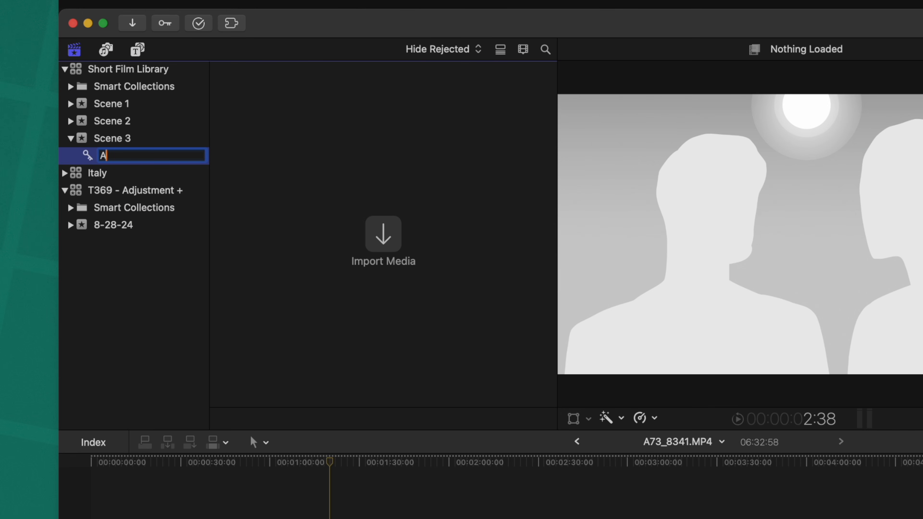
text( Cam)
key(Return)
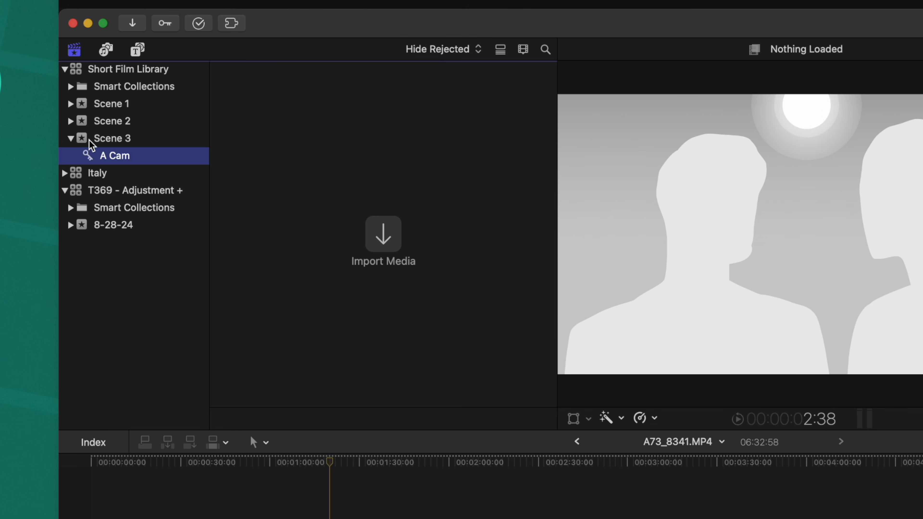
Add the IMG_6856 clip from the Italy library above the main timeline clips near the playhead, and locate it in the 8-28-24 event.
click(102, 174)
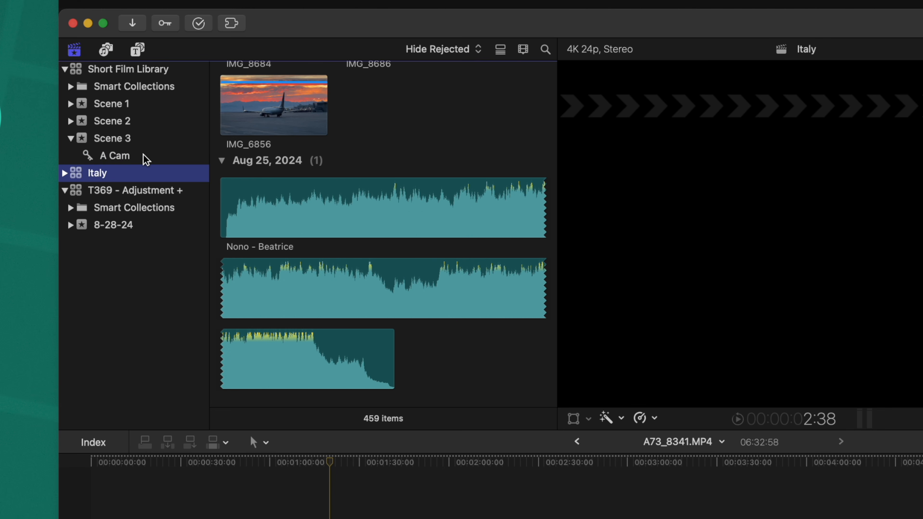
click(263, 423)
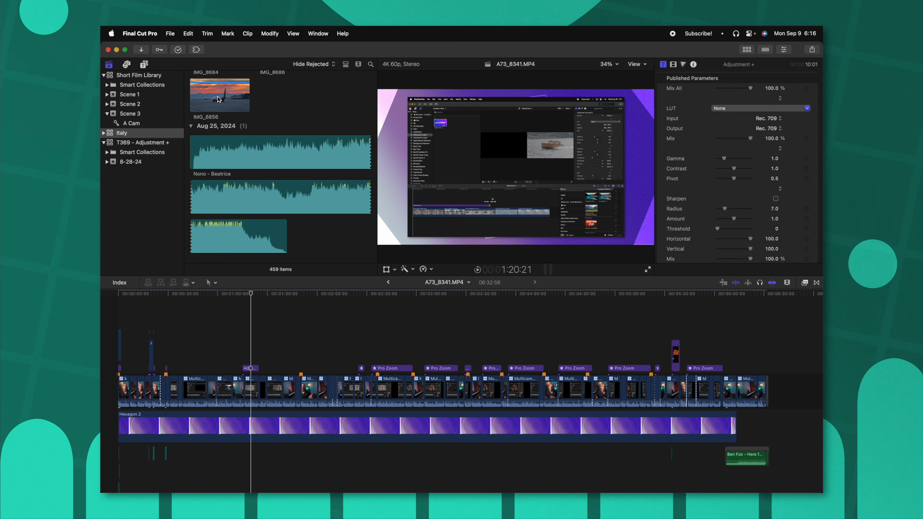
drag(218, 98, 243, 333)
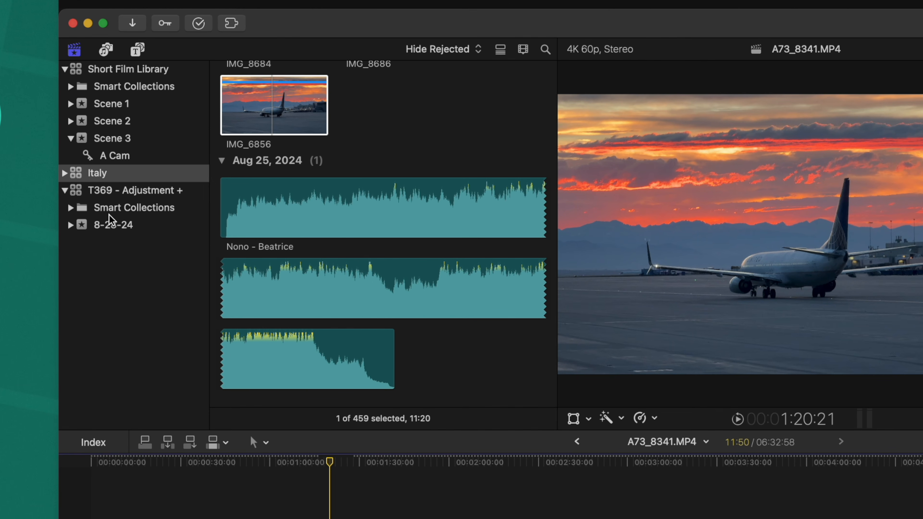
click(110, 223)
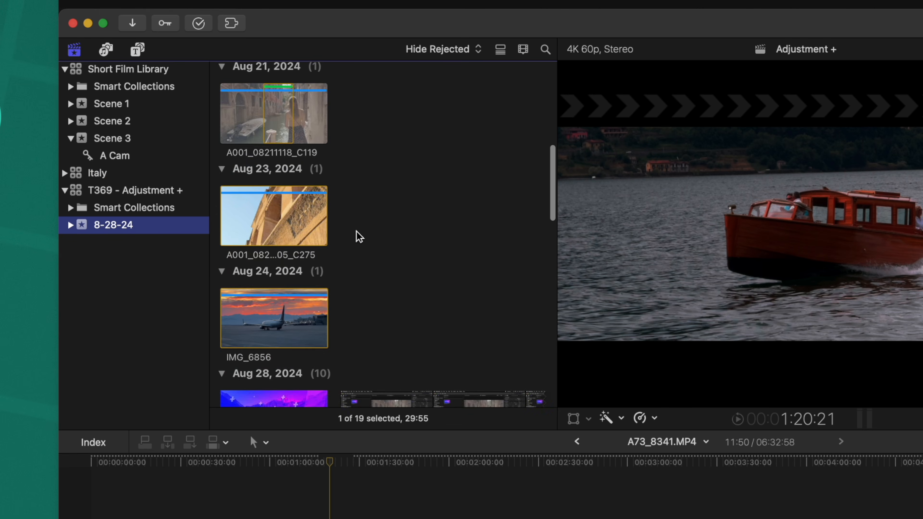
click(271, 238)
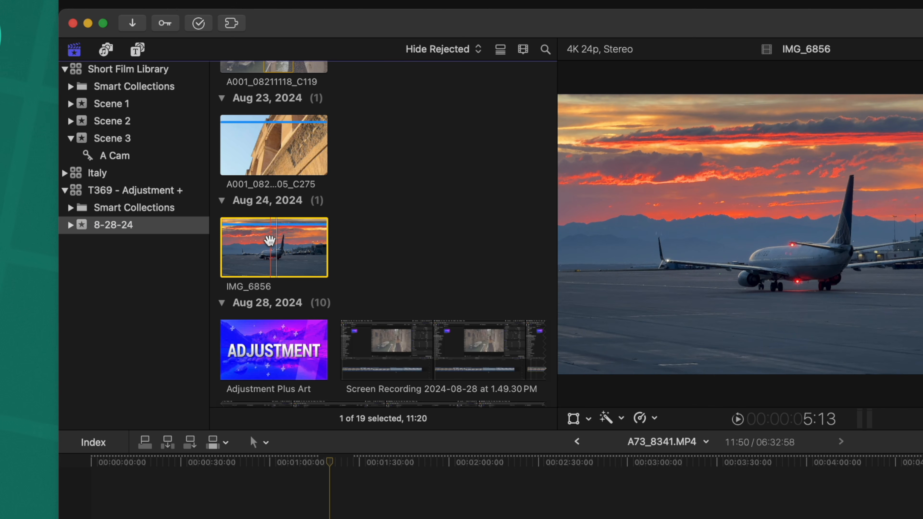